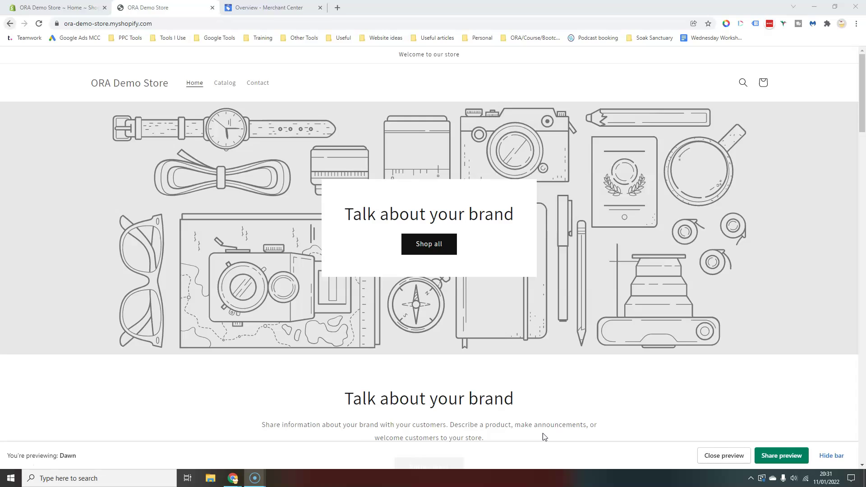
# Open the Business information settings for ORA Demo Store from Tools and settings.
pyautogui.click(269, 7)
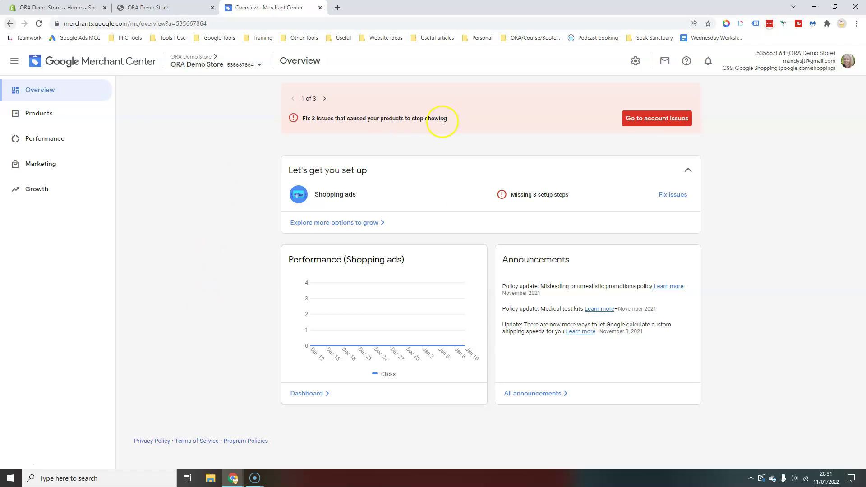
pyautogui.click(637, 63)
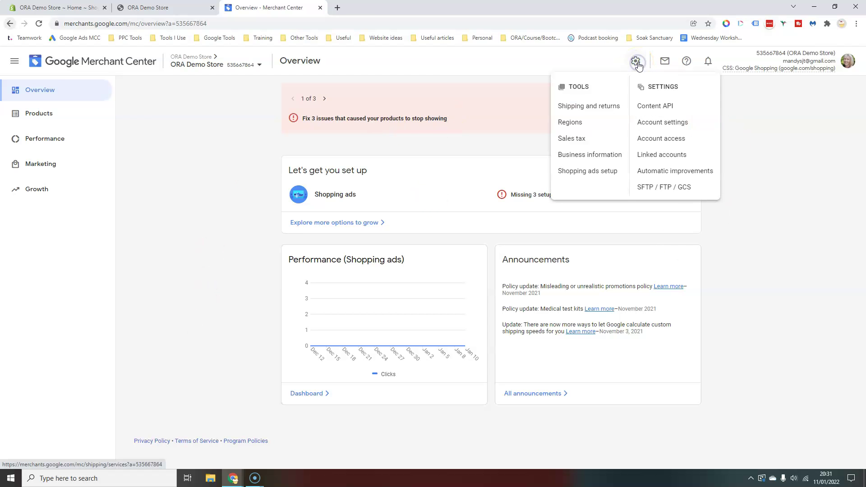
pyautogui.click(611, 155)
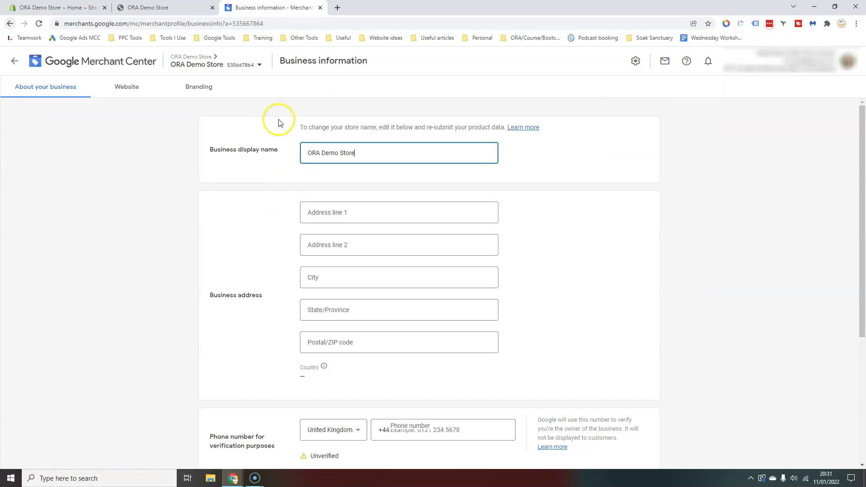
pyautogui.scroll(-5, 397, 406)
pyautogui.scroll(5, 402, 415)
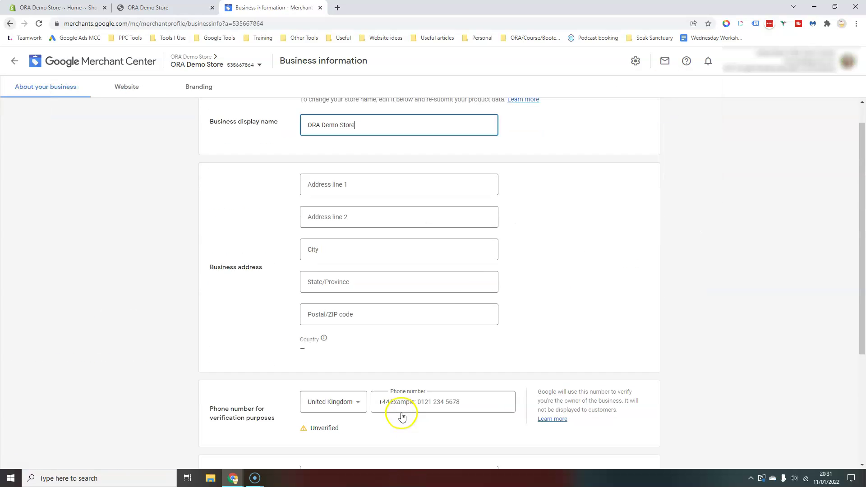
pyautogui.click(128, 88)
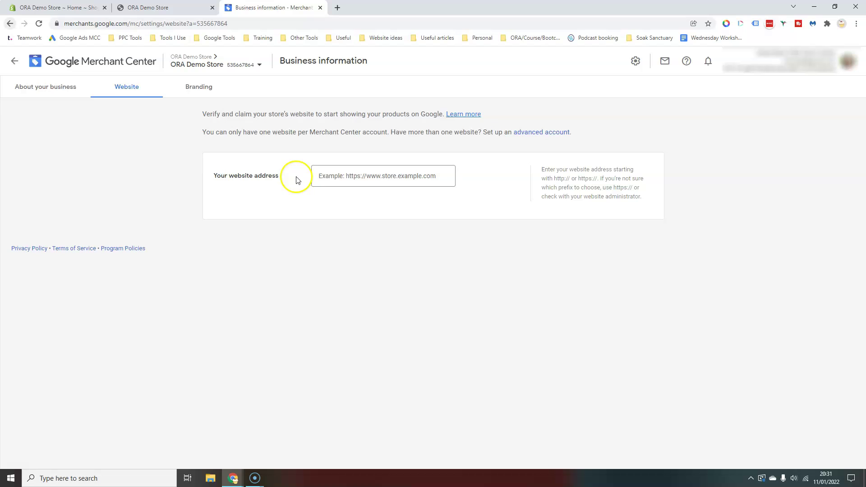
pyautogui.click(324, 176)
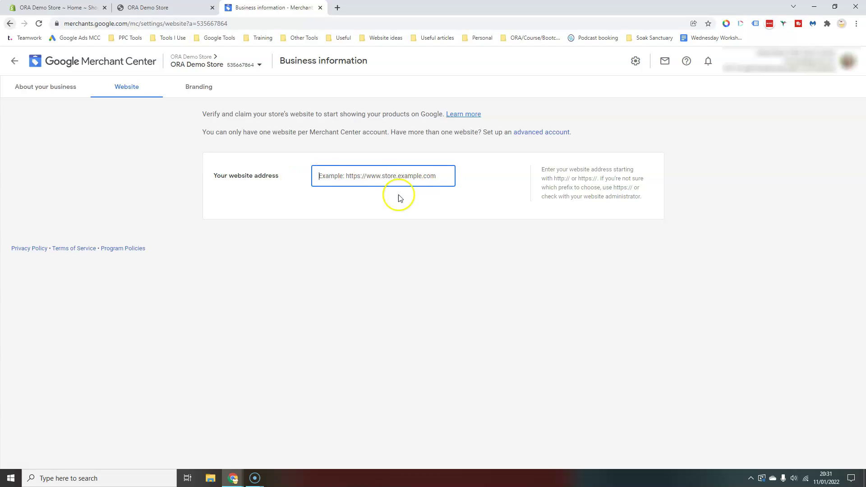
pyautogui.click(145, 6)
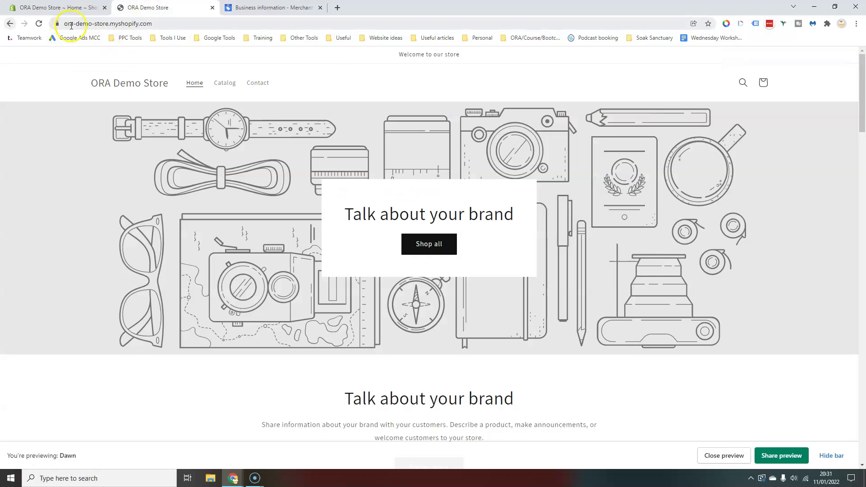
pyautogui.click(91, 24)
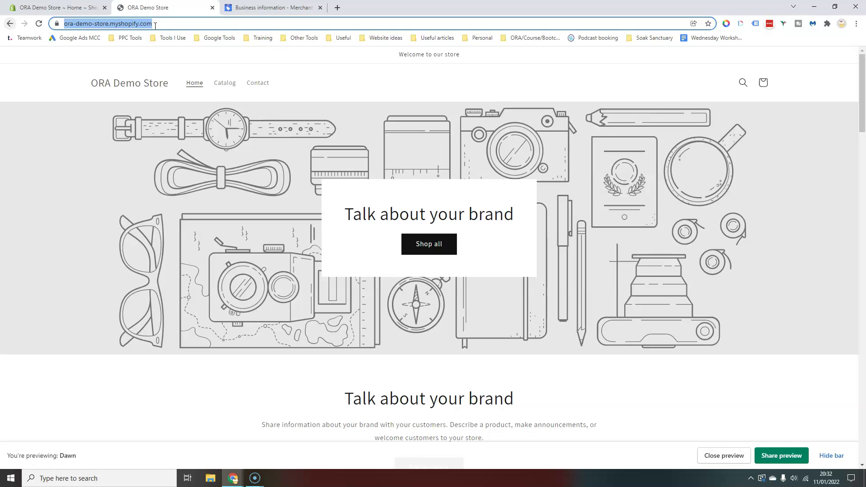
pyautogui.click(149, 25)
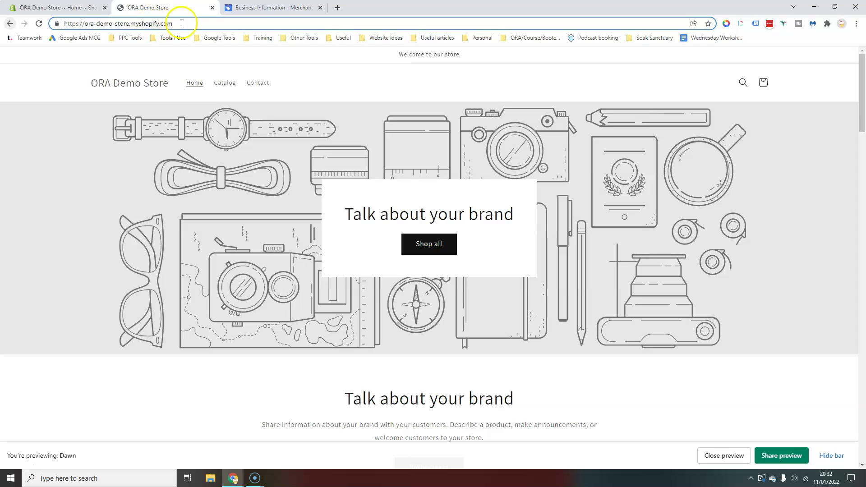
pyautogui.moveTo(189, 24); pyautogui.dragTo(52, 21)
pyautogui.hotkey('ctrl', 'c')
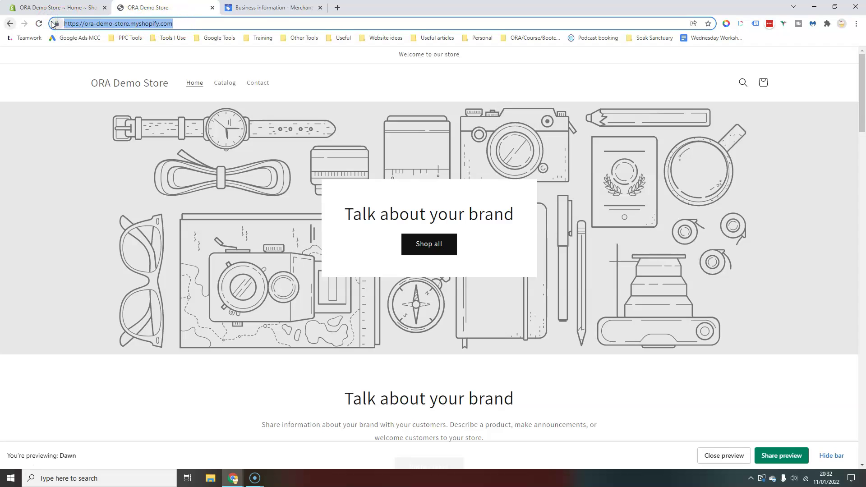
pyautogui.click(255, 8)
pyautogui.click(328, 179)
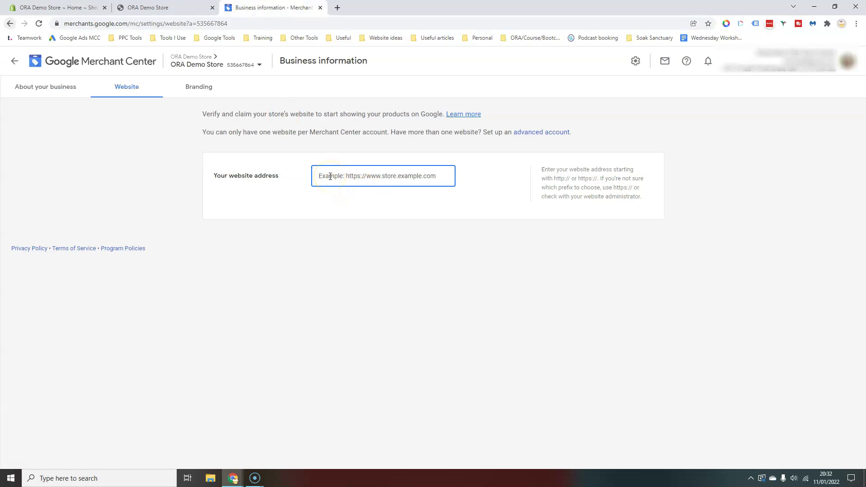
pyautogui.hotkey('ctrl', 'v')
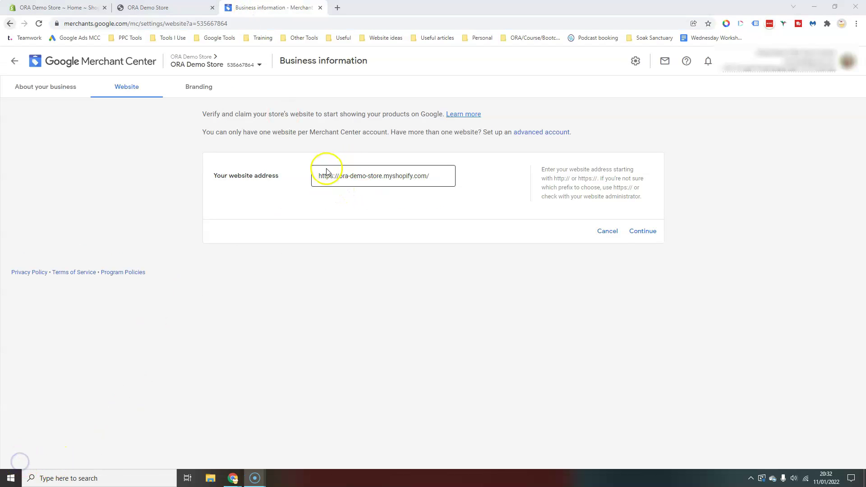
pyautogui.click(639, 231)
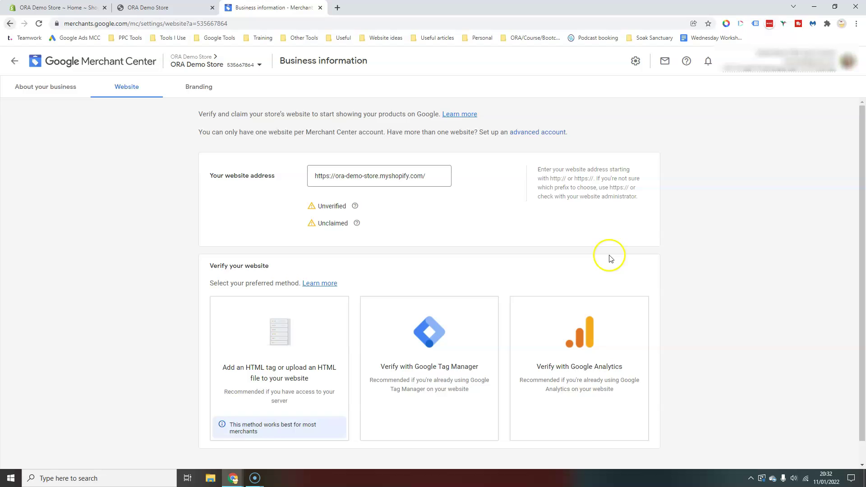
pyautogui.scroll(-1, 609, 257)
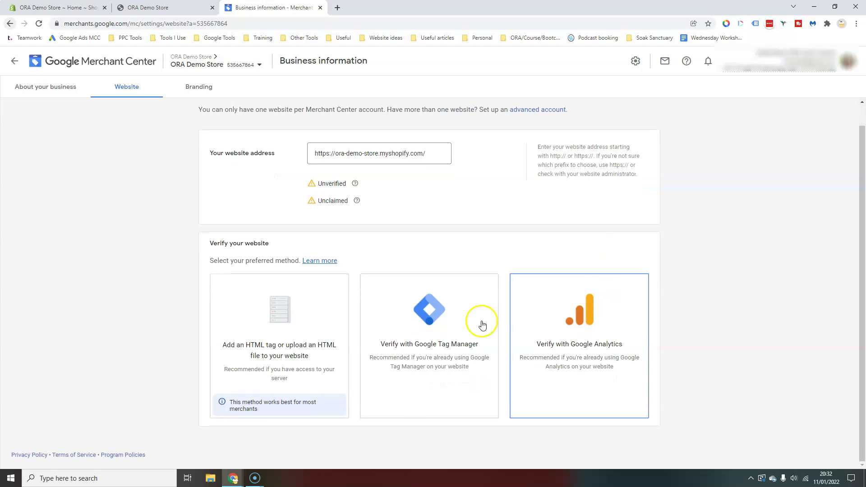
# Choose HTML tag verification and copy the google-site-verification meta tag to the clipboard.
pyautogui.click(281, 341)
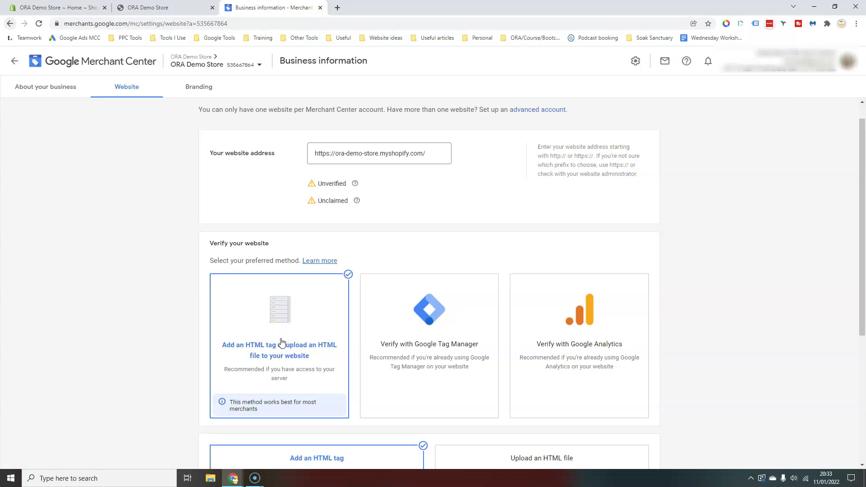
pyautogui.scroll(-5, 282, 343)
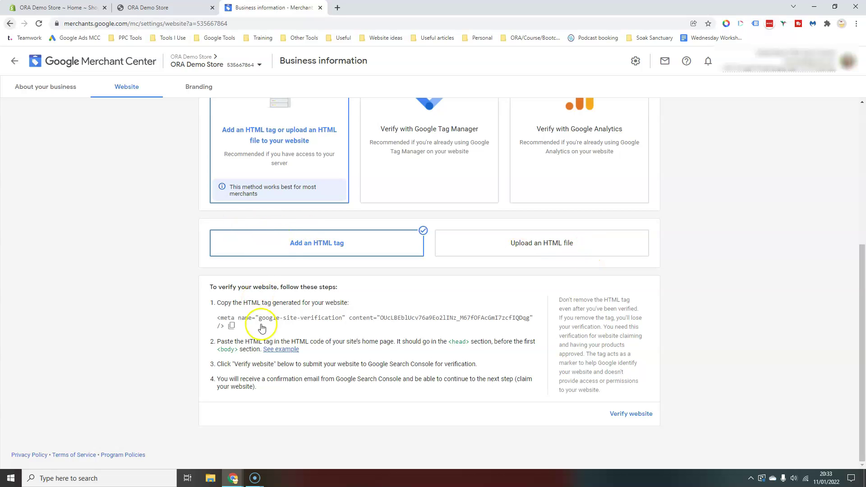
pyautogui.click(231, 326)
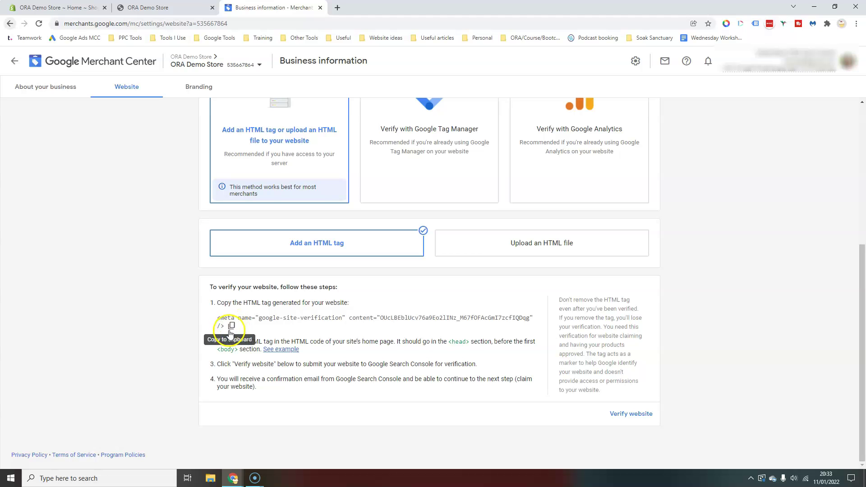
pyautogui.click(232, 326)
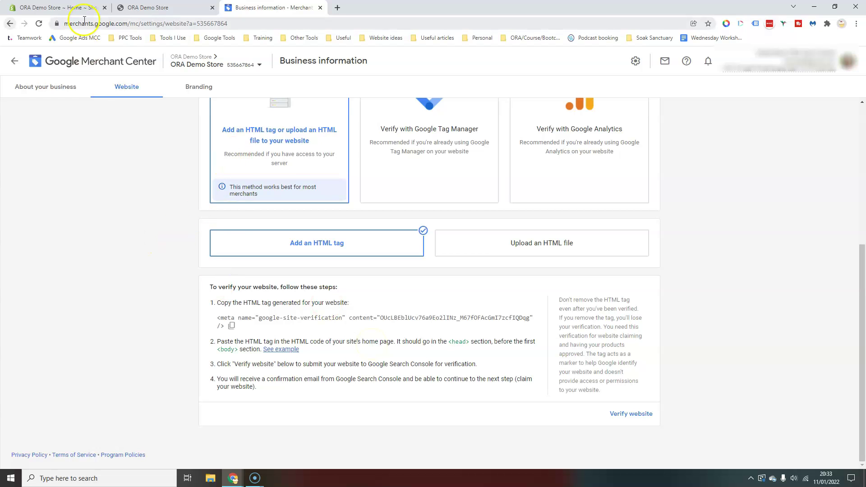
# Open the code editor for the live Dawn theme from Online Store > Themes.
pyautogui.click(49, 7)
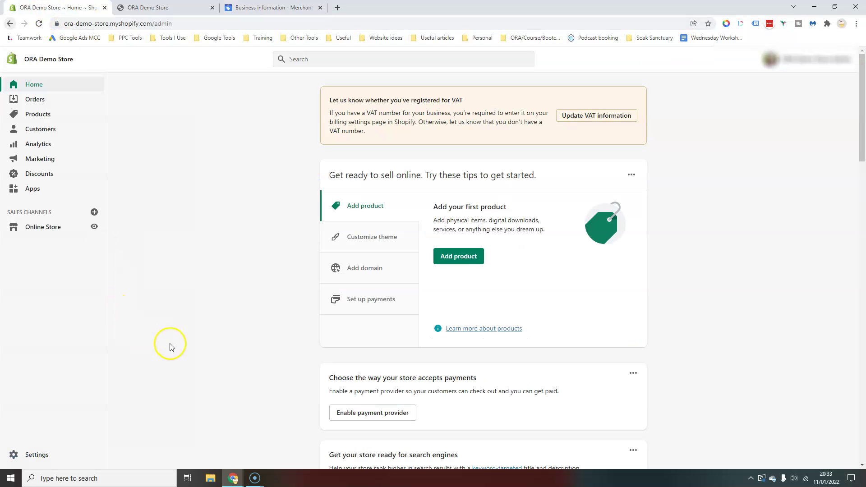
pyautogui.click(36, 226)
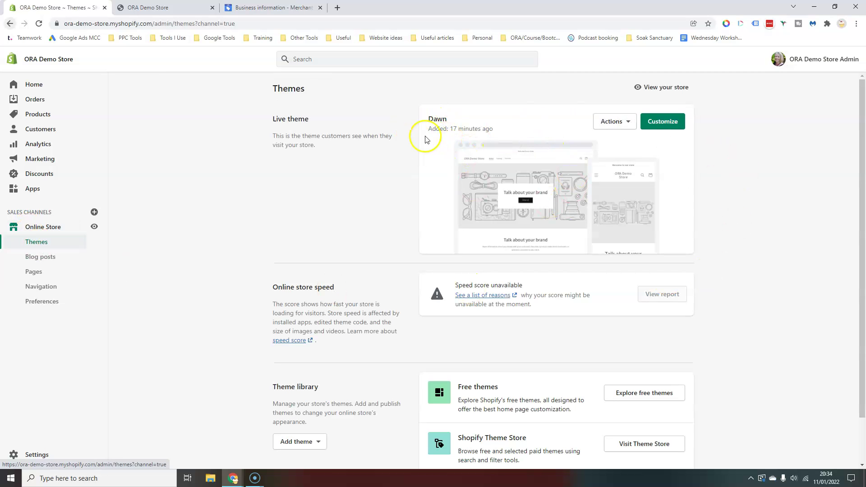
pyautogui.click(152, 7)
pyautogui.click(101, 6)
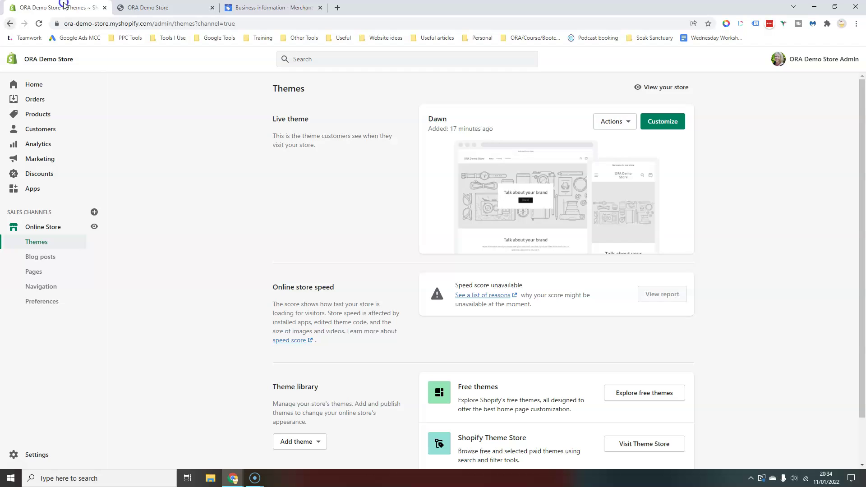
pyautogui.click(629, 122)
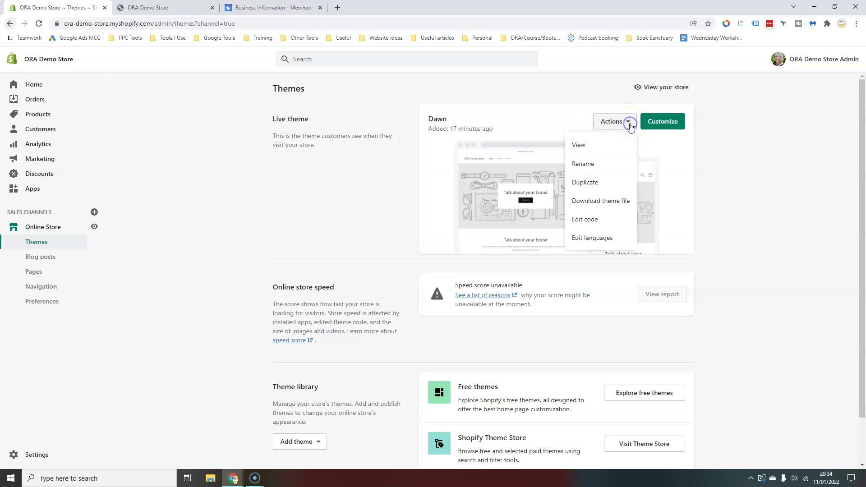
pyautogui.click(596, 221)
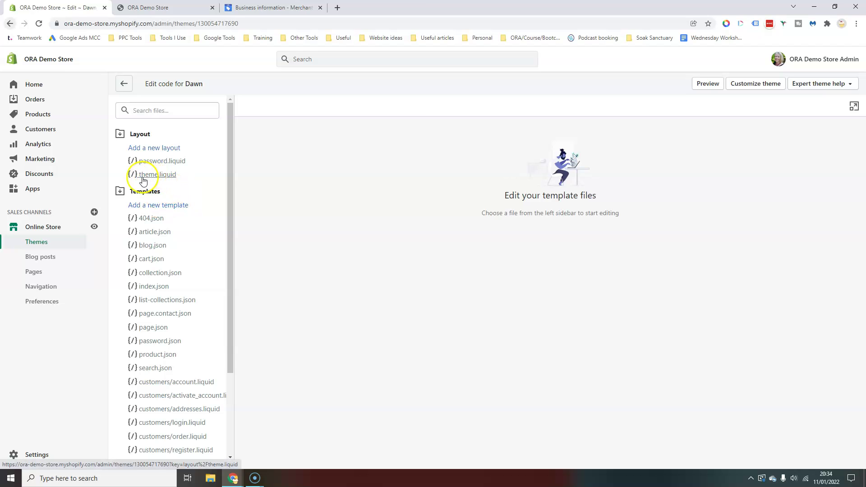
pyautogui.click(164, 180)
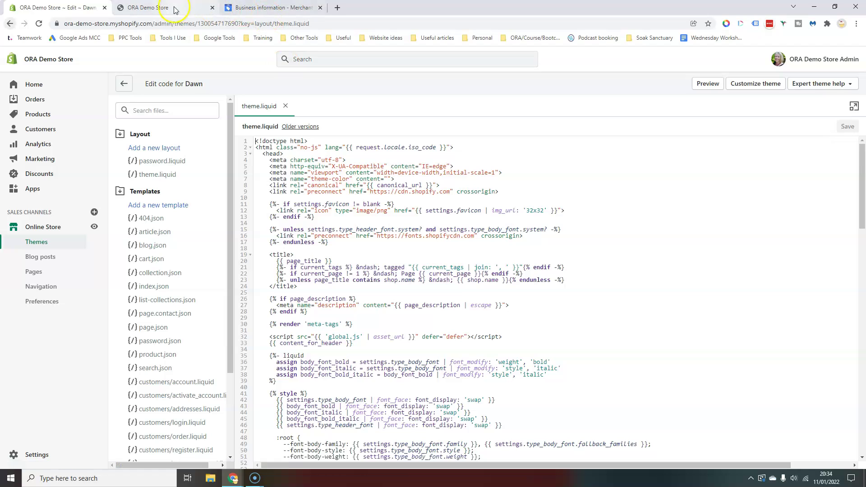
pyautogui.click(271, 7)
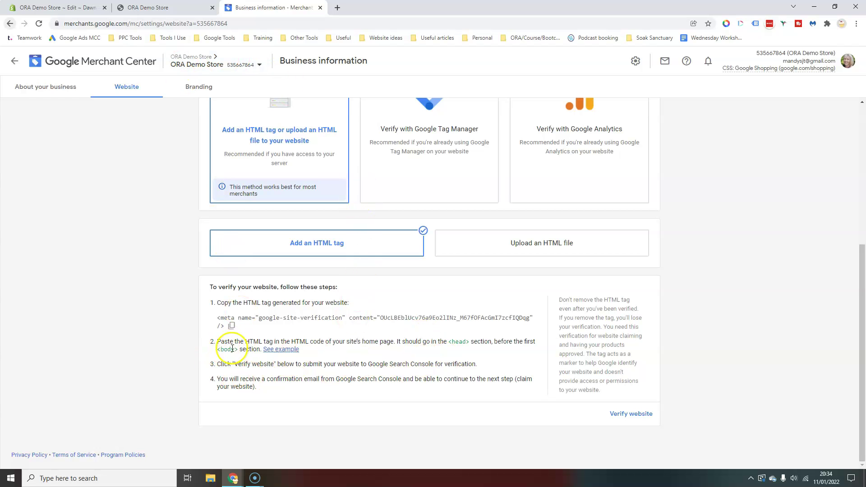
pyautogui.click(145, 8)
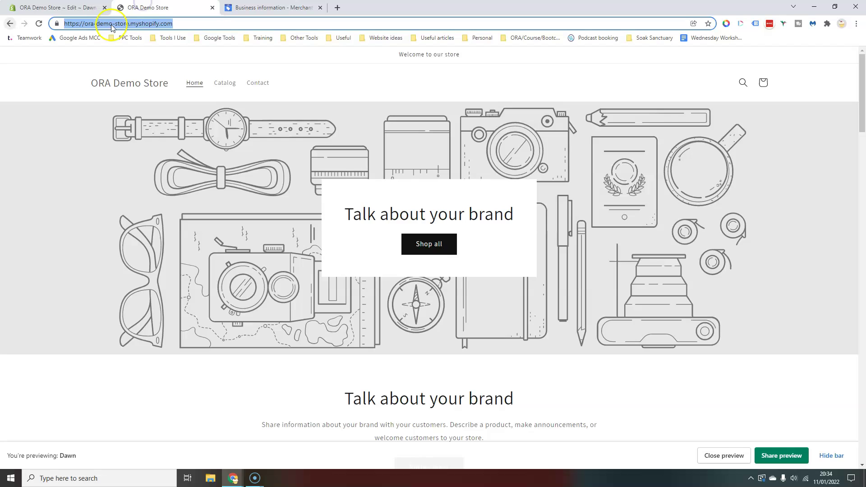
pyautogui.click(57, 8)
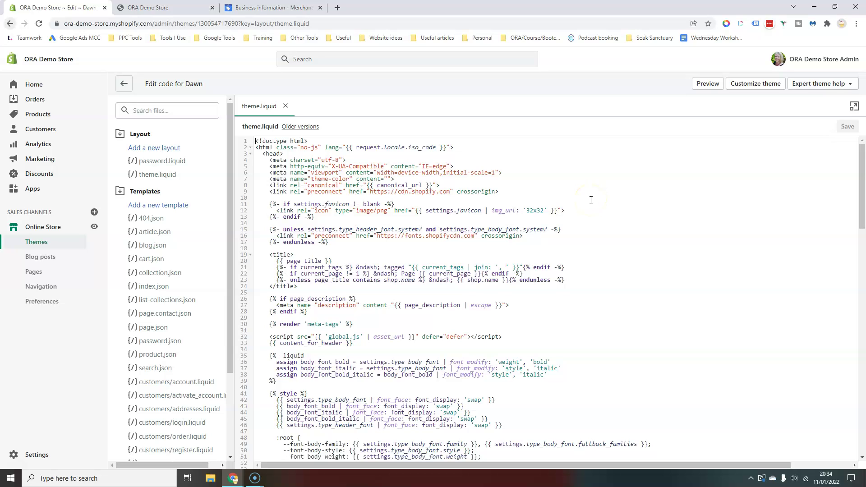
# Paste the verification meta tag on a new line above </head> in theme.liquid and save.
pyautogui.hotkey('ctrl', 'f')
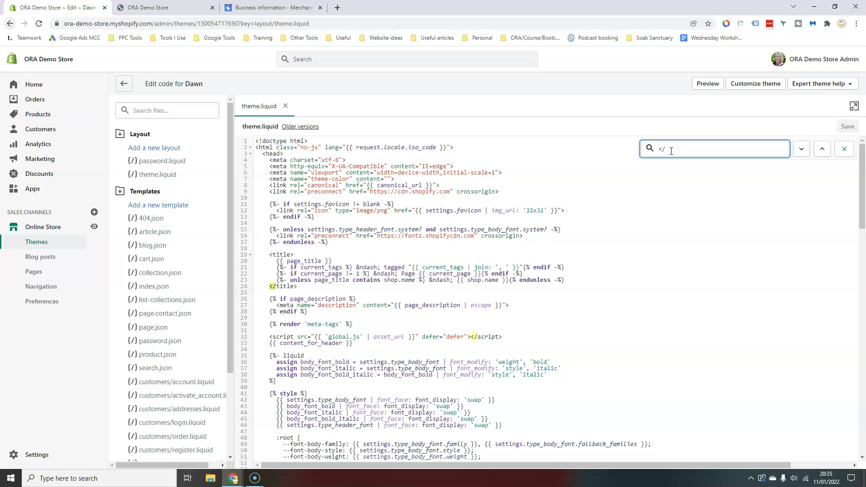
pyautogui.write('</head')
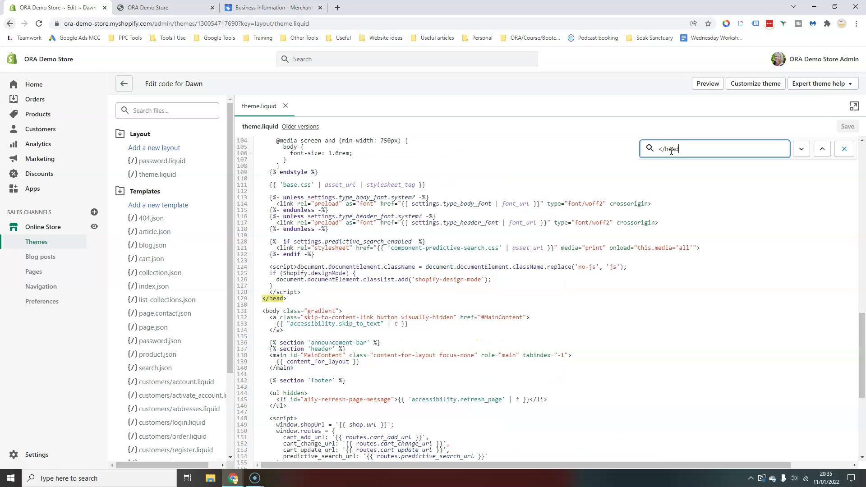
pyautogui.click(263, 299)
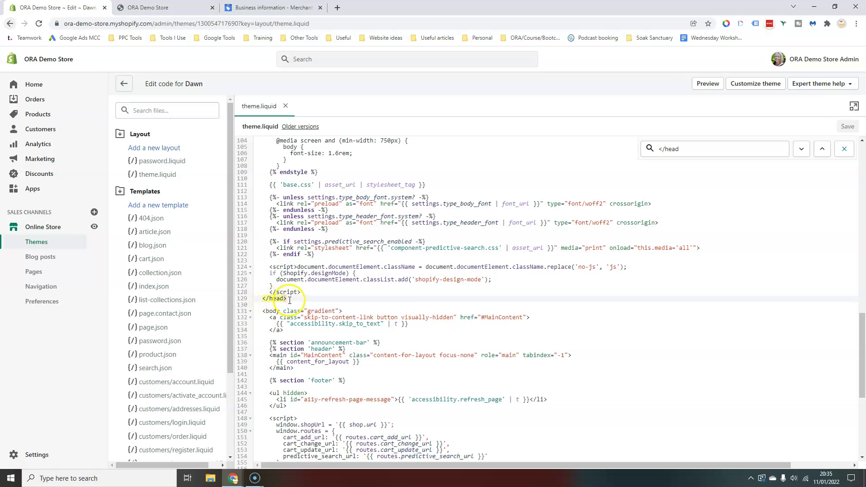
pyautogui.click(260, 298)
pyautogui.press('Return')
pyautogui.press('Return')
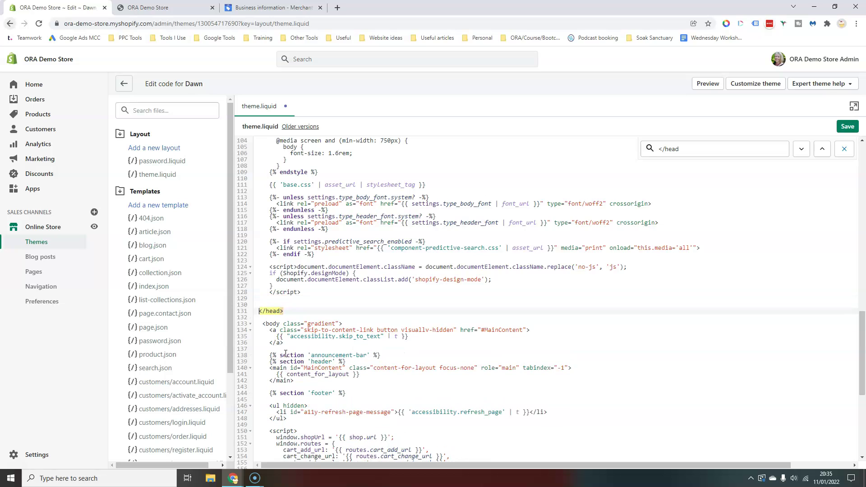
pyautogui.press('Up')
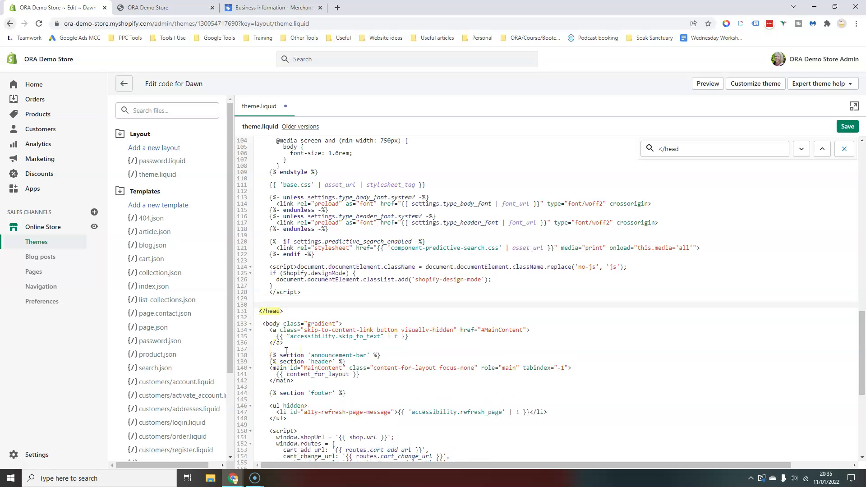
pyautogui.hotkey('ctrl', 'v')
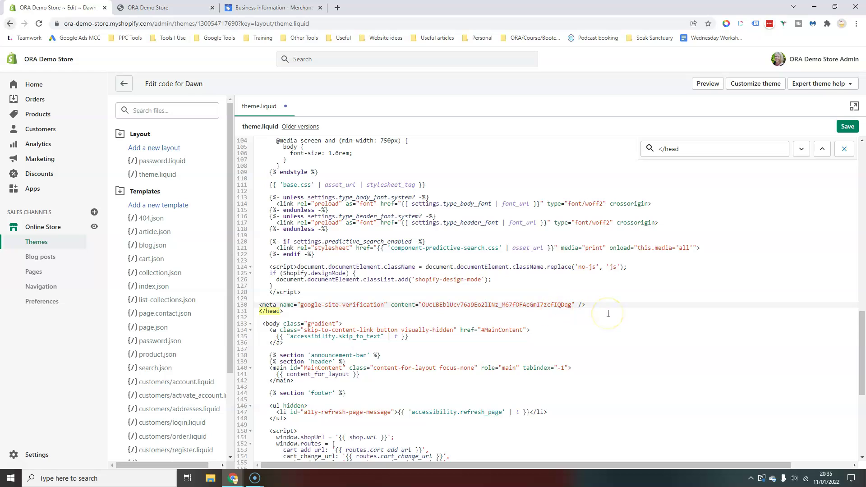
pyautogui.click(846, 127)
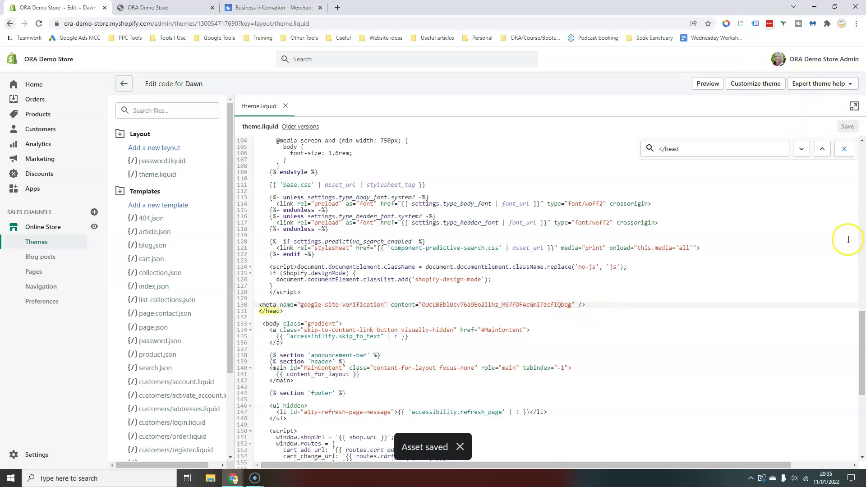
# Reload the ora-demo-store storefront and view its page source.
pyautogui.click(123, 83)
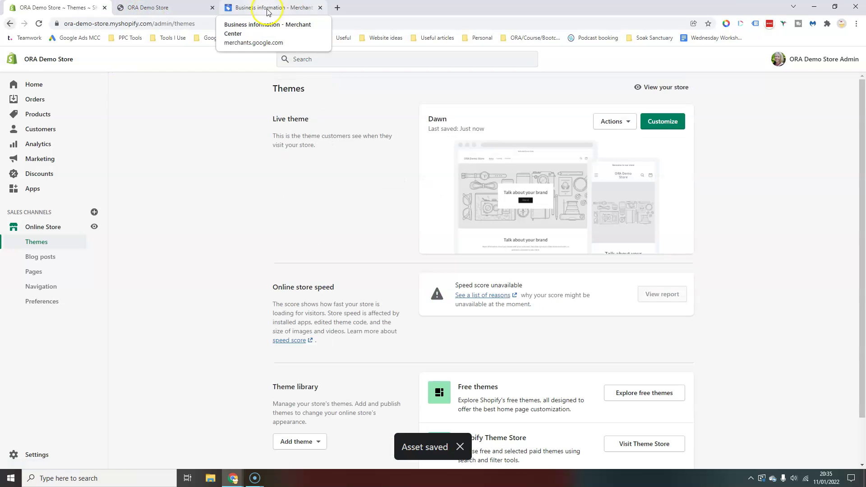
pyautogui.click(158, 8)
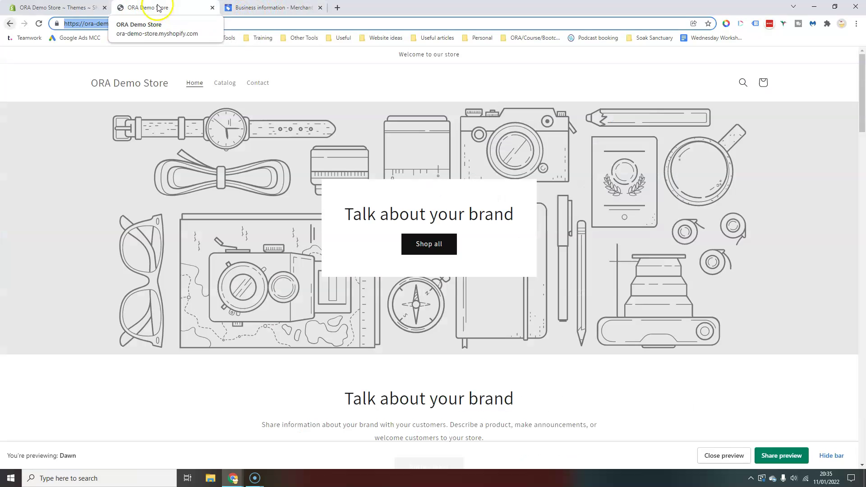
pyautogui.click(39, 25)
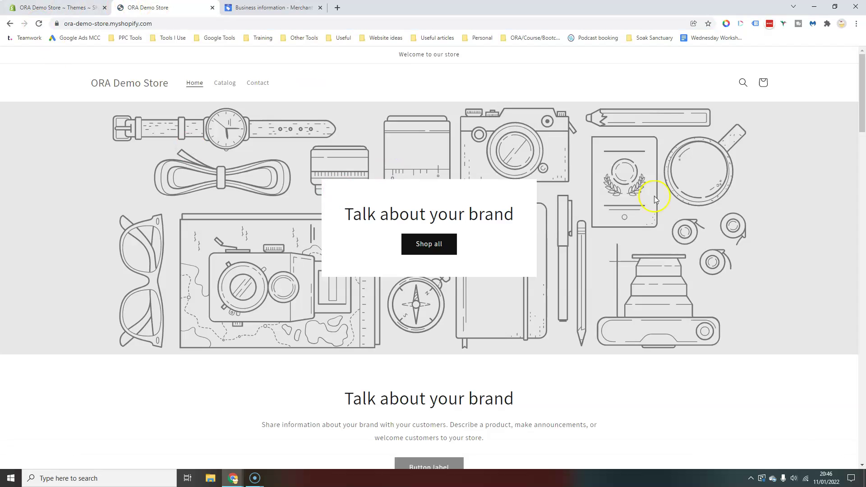
pyautogui.rightClick(773, 254)
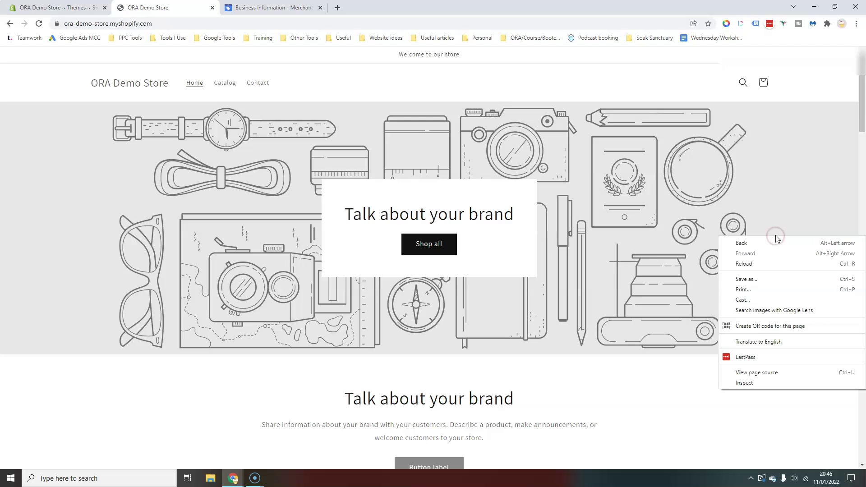
pyautogui.click(760, 372)
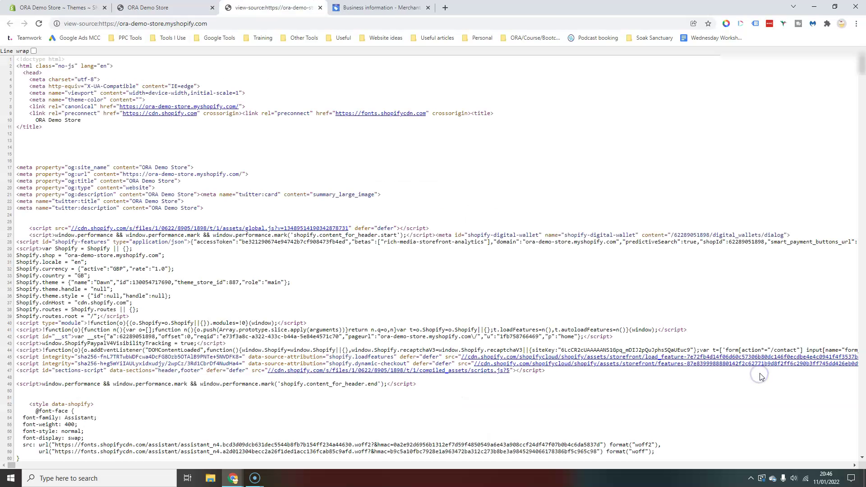
# Copy the start of the verification code from Merchant Center and find it in the page source.
pyautogui.click(367, 6)
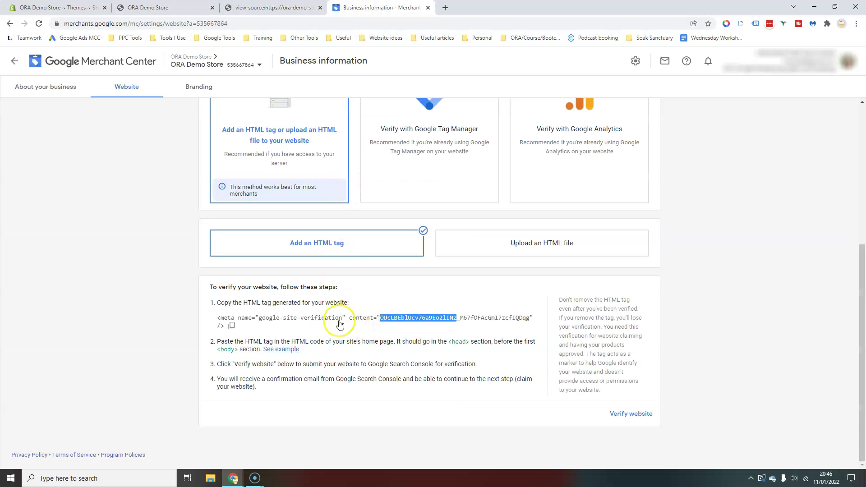
pyautogui.click(365, 332)
pyautogui.moveTo(382, 318); pyautogui.dragTo(455, 321)
pyautogui.hotkey('ctrl', 'c')
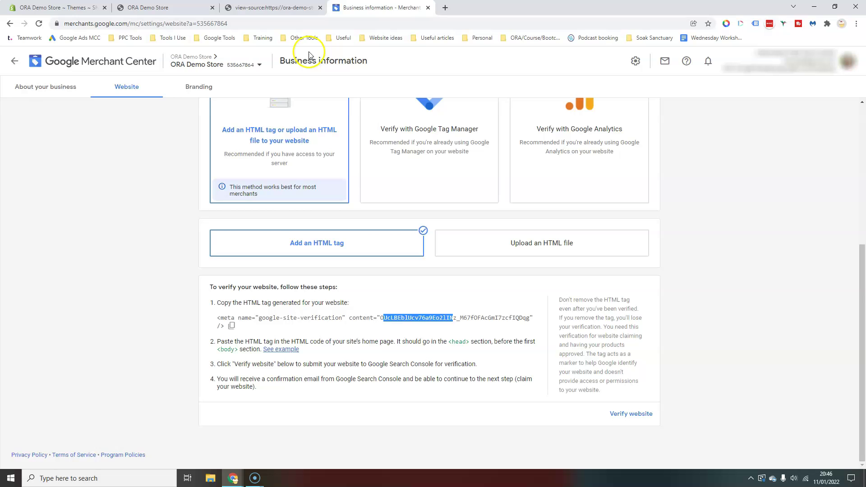
pyautogui.click(273, 7)
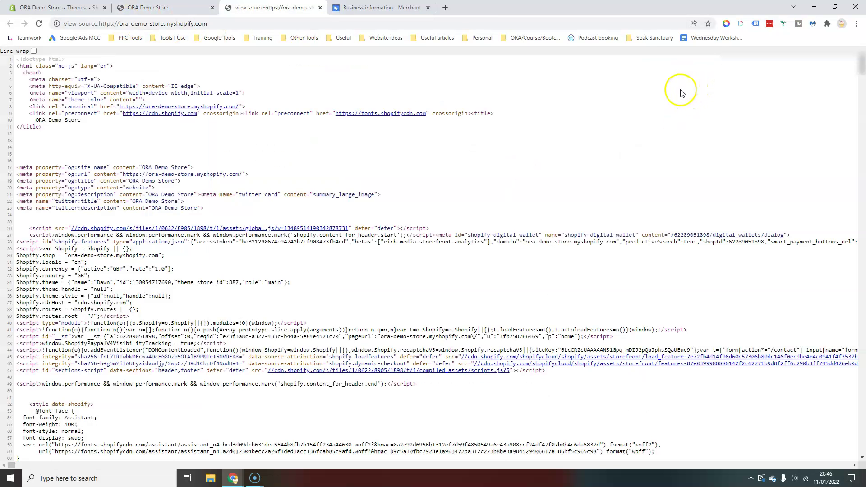
pyautogui.hotkey('ctrl', 'f')
pyautogui.hotkey('ctrl', 'v')
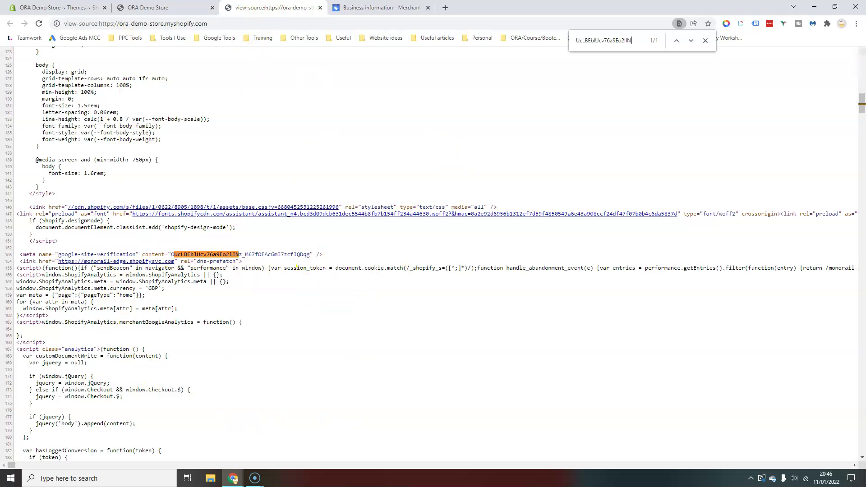
# Close the page source, verify the ora-demo-store website, then request to claim it.
pyautogui.click(319, 7)
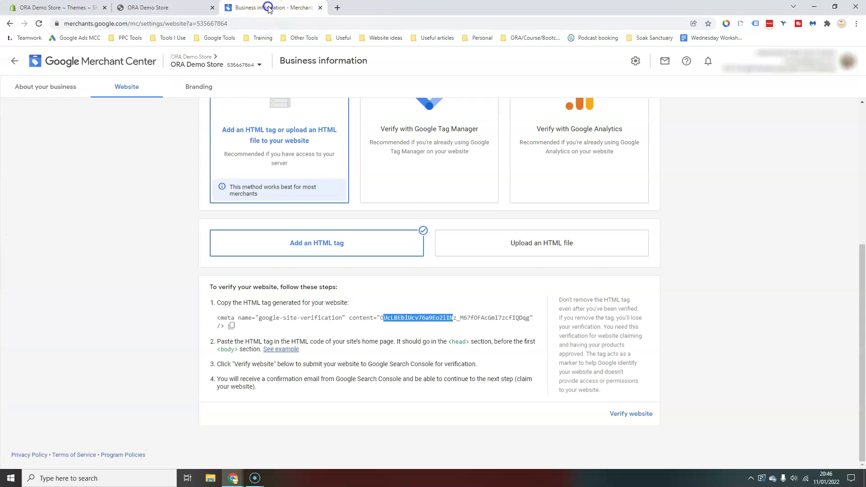
pyautogui.click(640, 415)
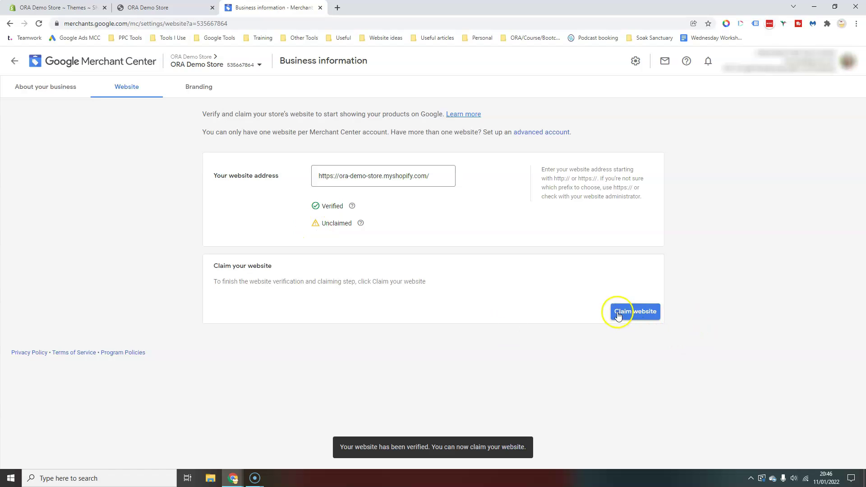
pyautogui.click(642, 314)
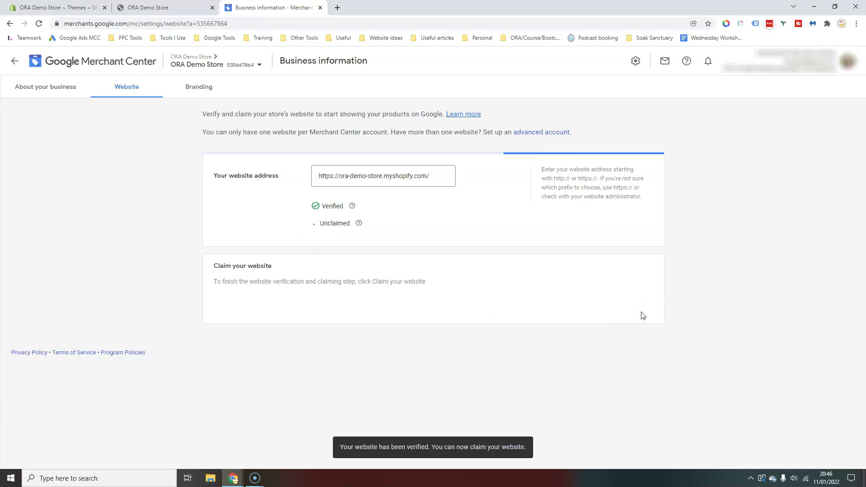